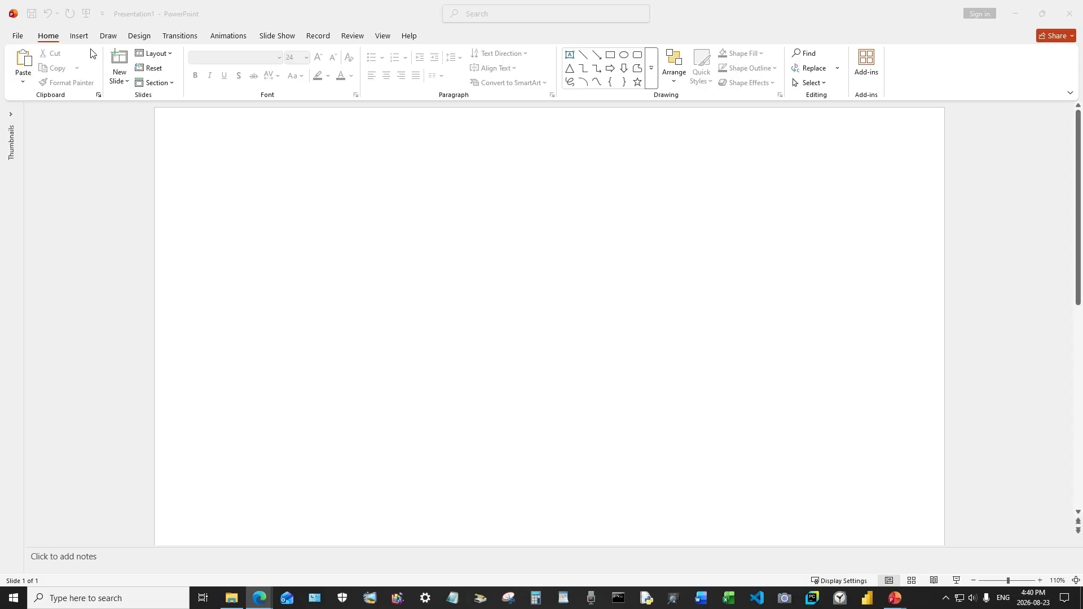
Insert a teardrop shape near the middle of the slide and stretch its tip slightly outward.
left_click(79, 36)
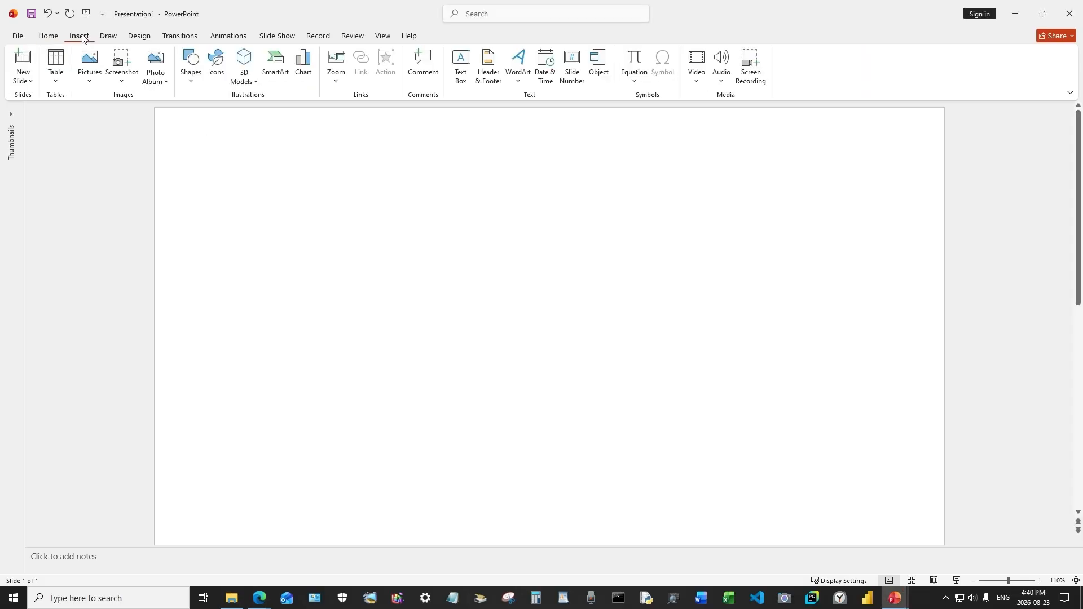
left_click(190, 61)
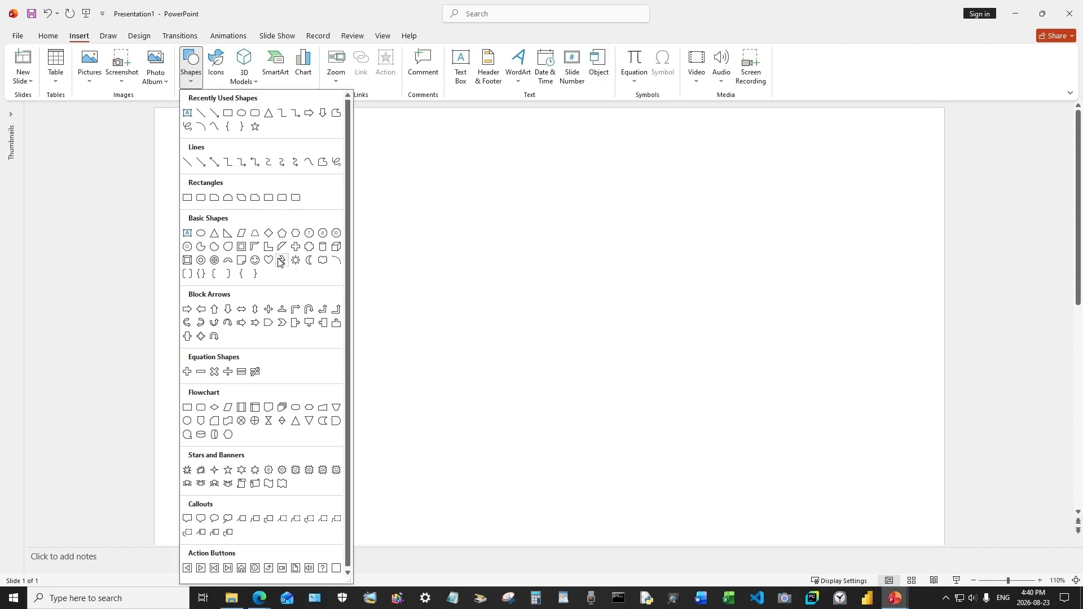
left_click(228, 249)
left_click(226, 247)
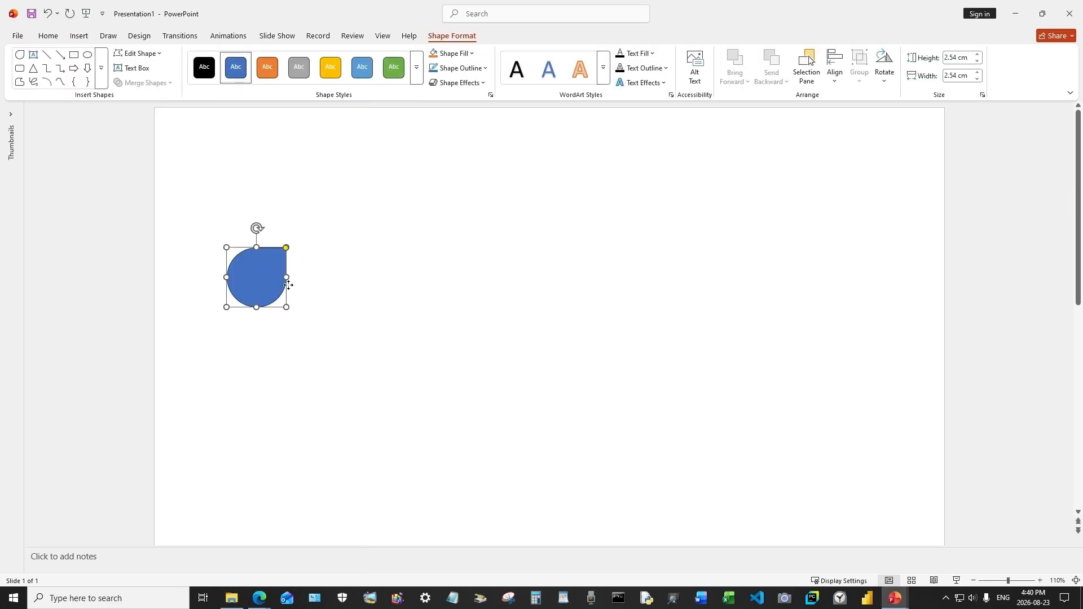
left_click_drag(288, 284, 582, 380)
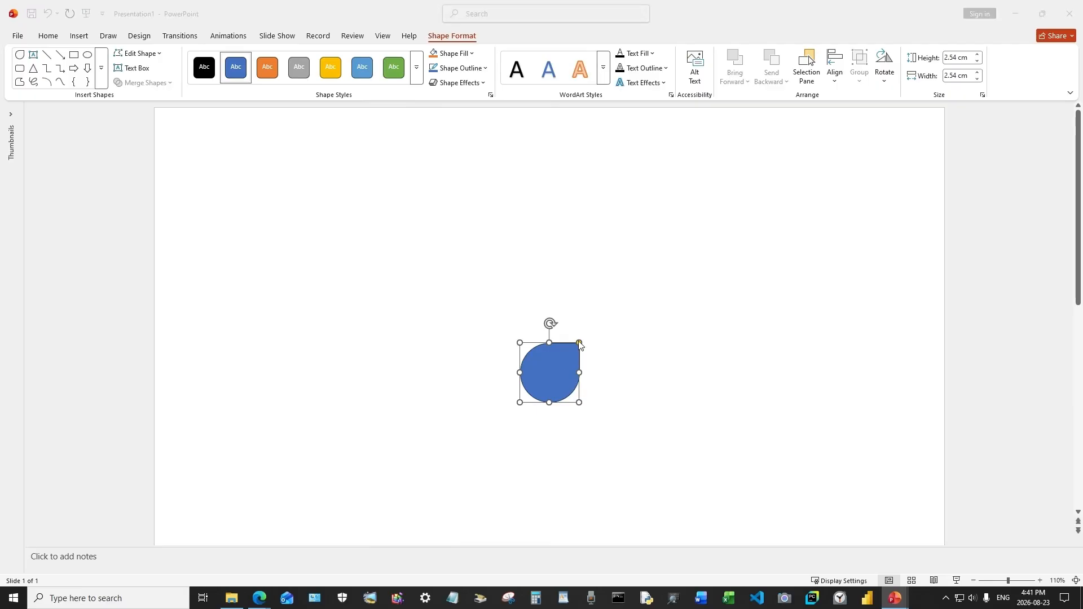
left_click_drag(579, 344, 588, 337)
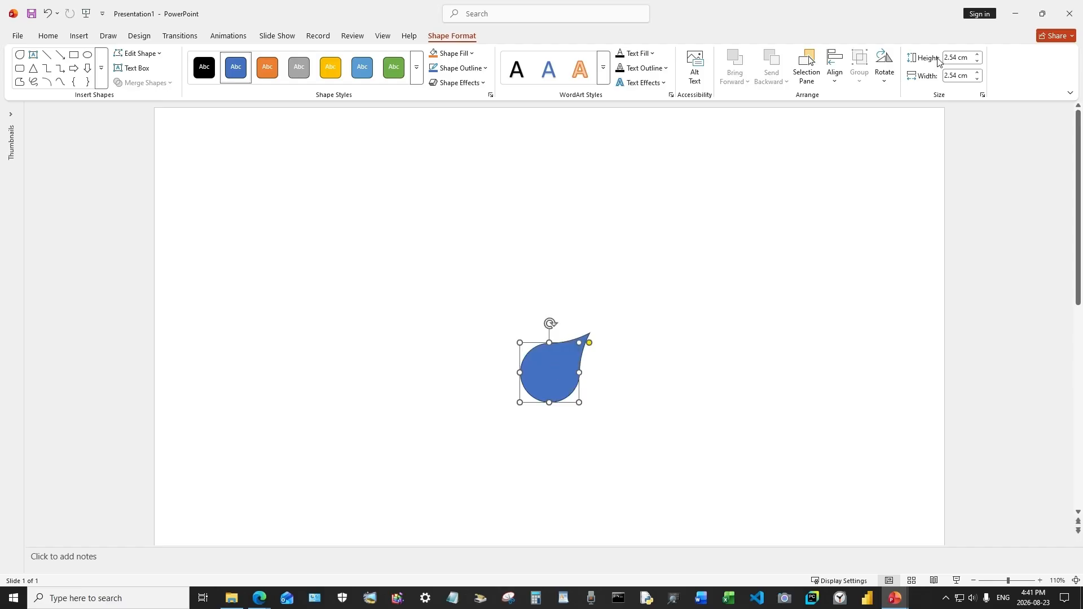
Set the teardrop's height to 3.09 cm and its width to 3.35 cm.
left_click(960, 58)
type("3.09")
left_click(964, 75)
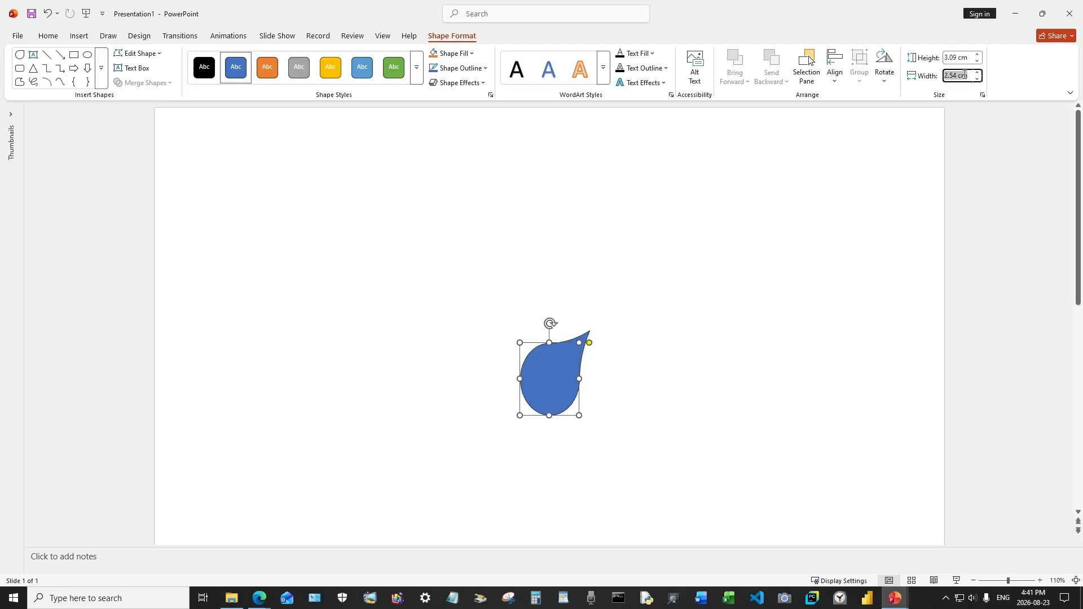
type("3.35")
key("Return")
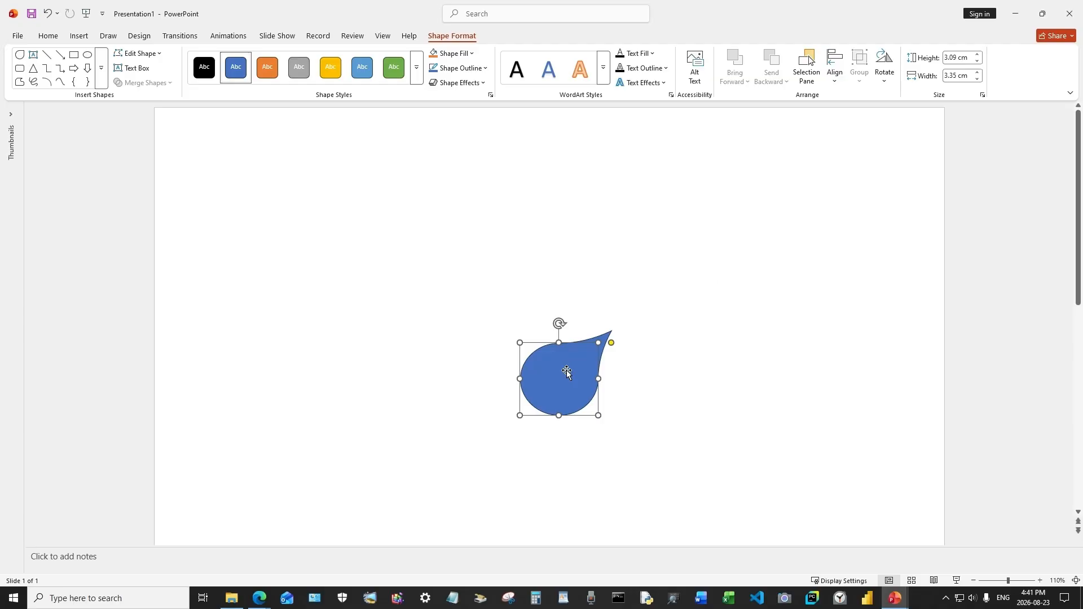
Apply the first bevel preset to the teardrop as a shape effect.
left_click(459, 83)
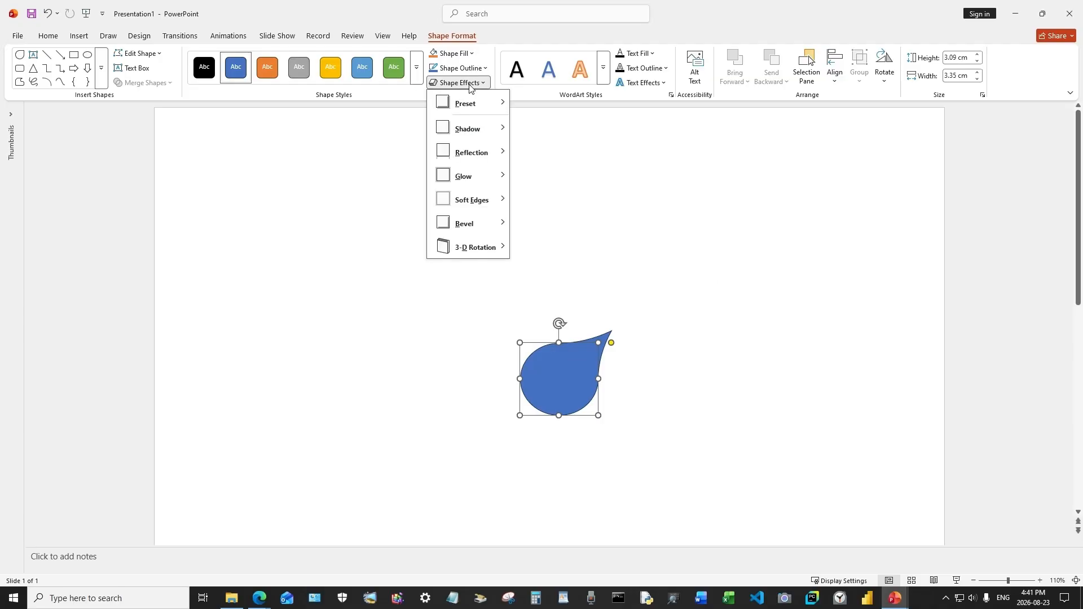
mouse_move(477, 222)
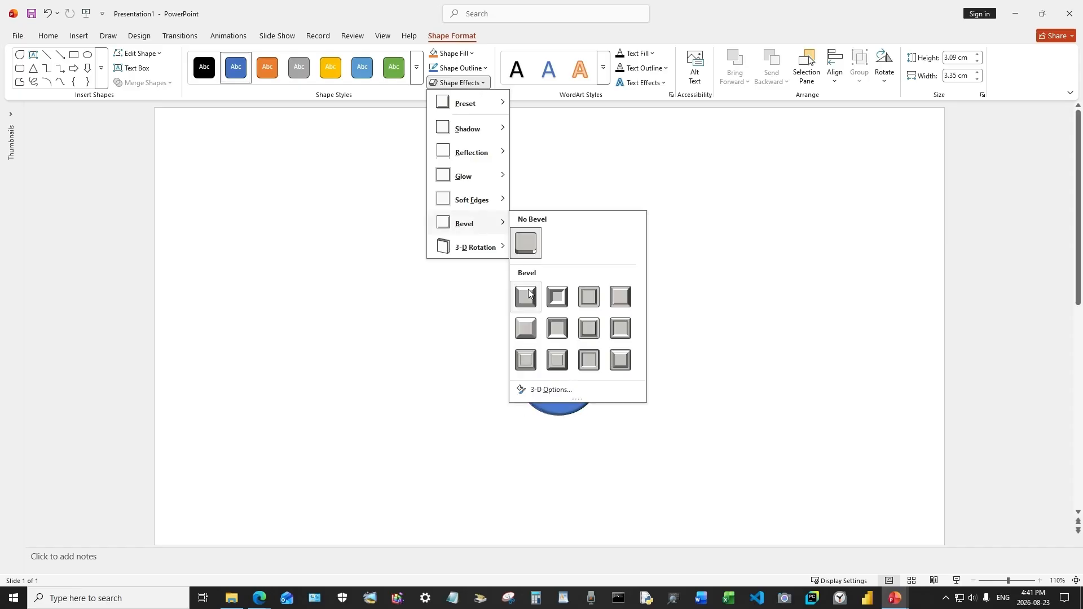
left_click(528, 294)
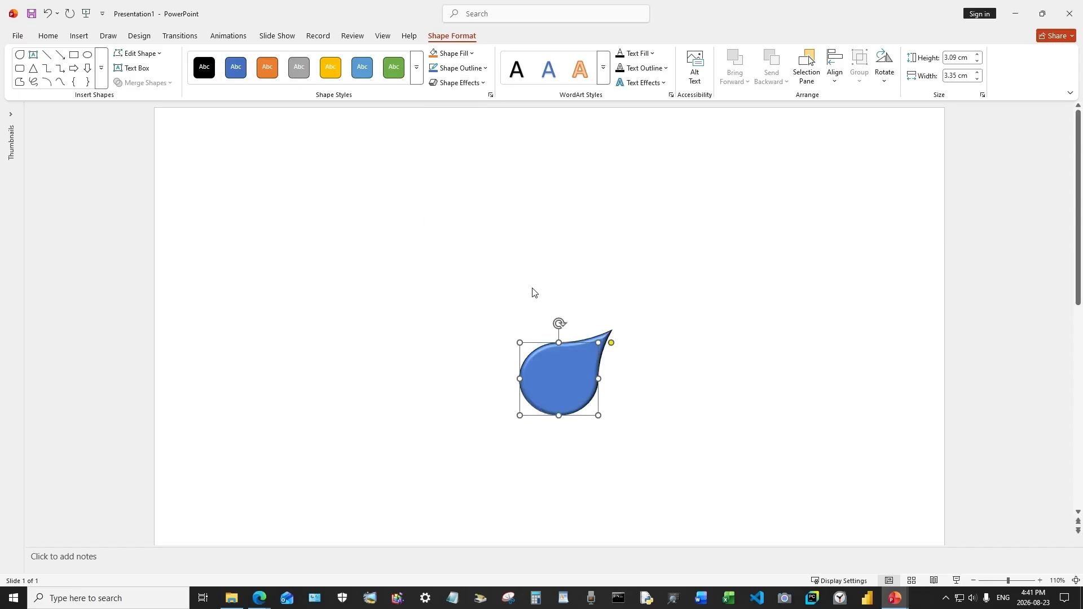
Set the teardrop's top bevel to a width of 20 pt and a height of 8.5 pt in its 3-D format.
left_click(490, 96)
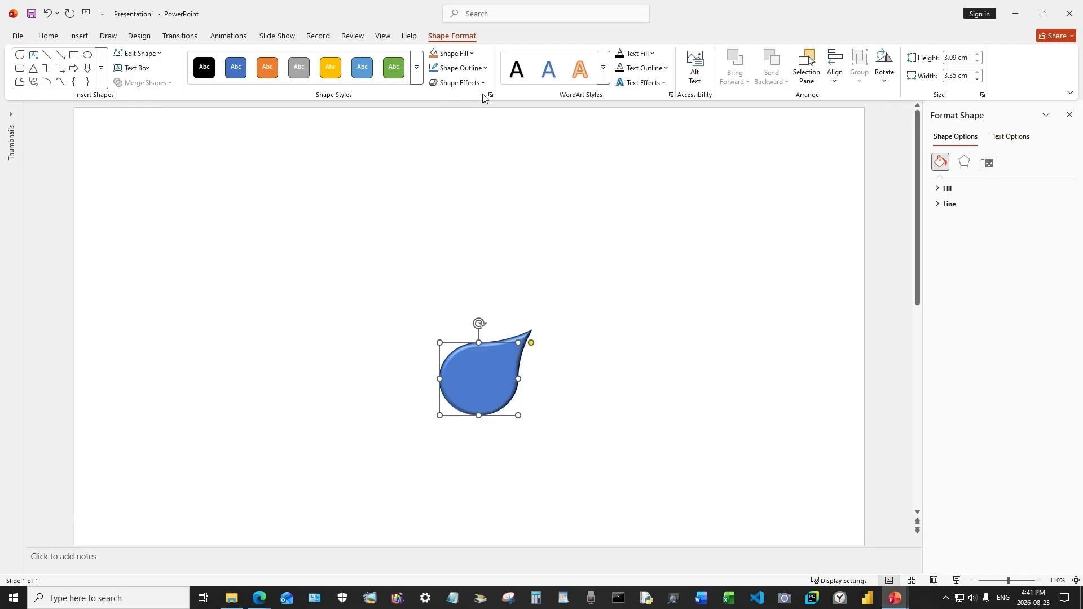
left_click(964, 163)
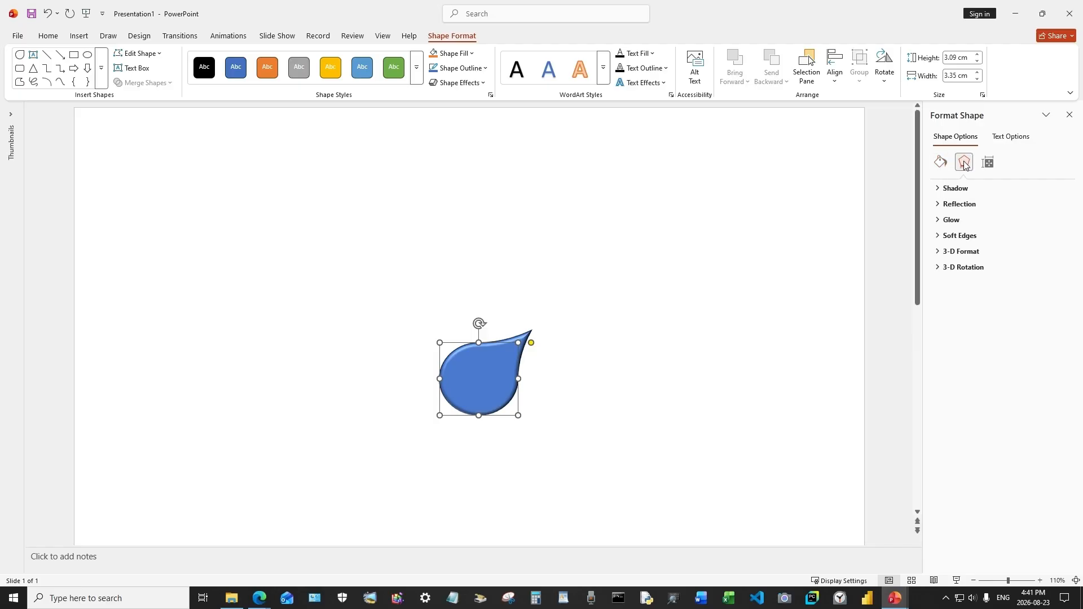
left_click(940, 254)
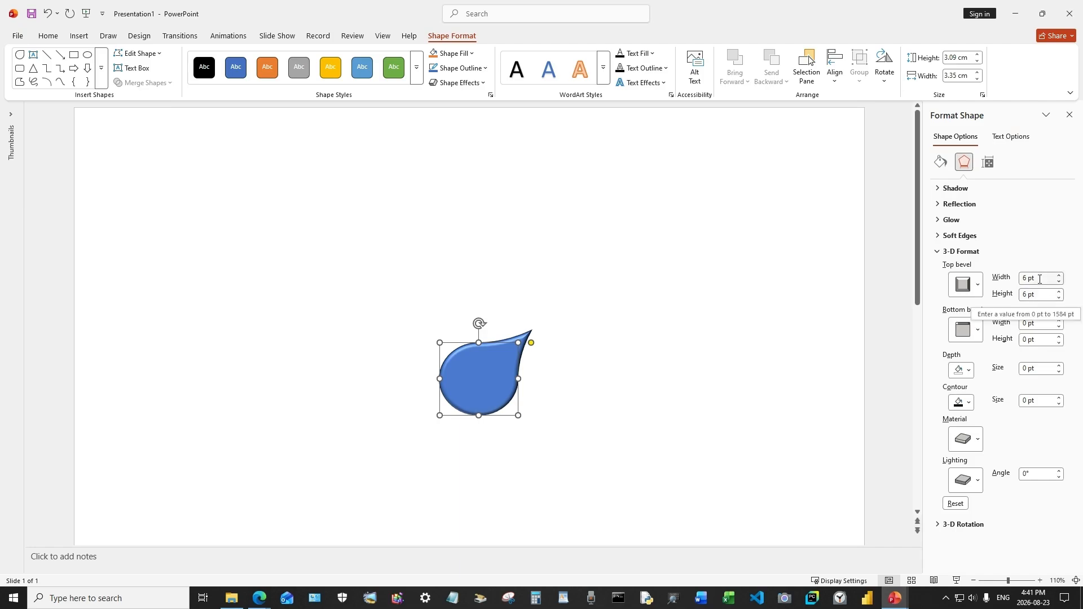
left_click_drag(1040, 279, 1019, 282)
type("2")
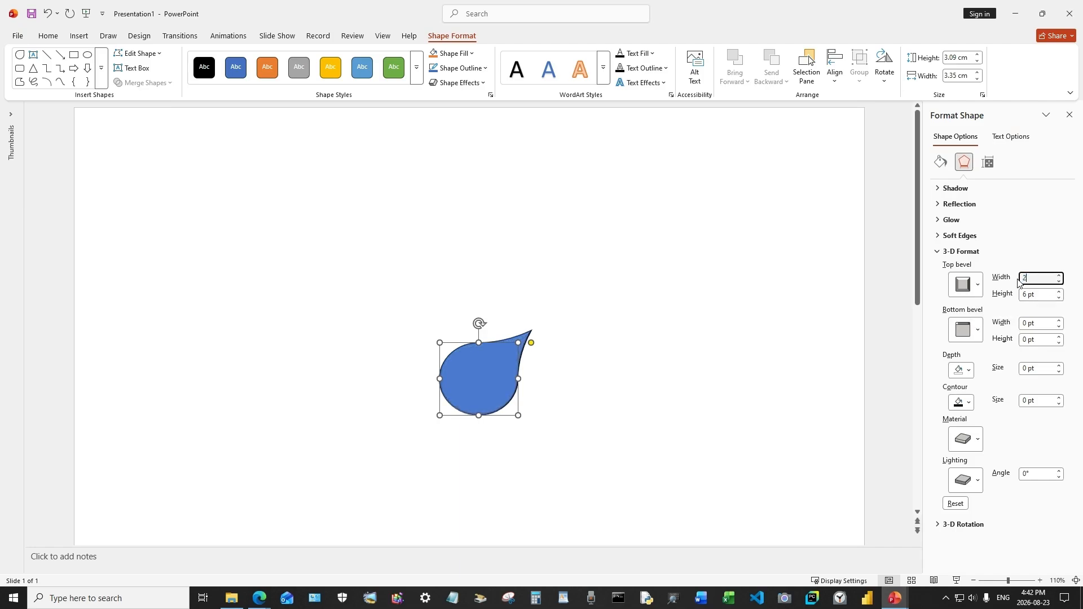
type("0")
key("Return")
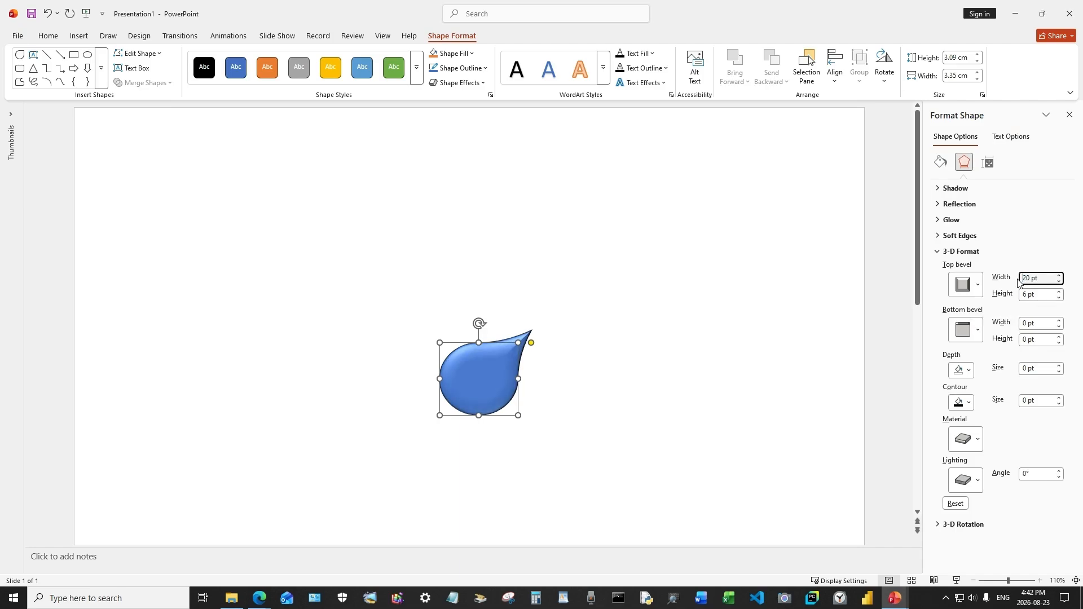
left_click(1042, 296)
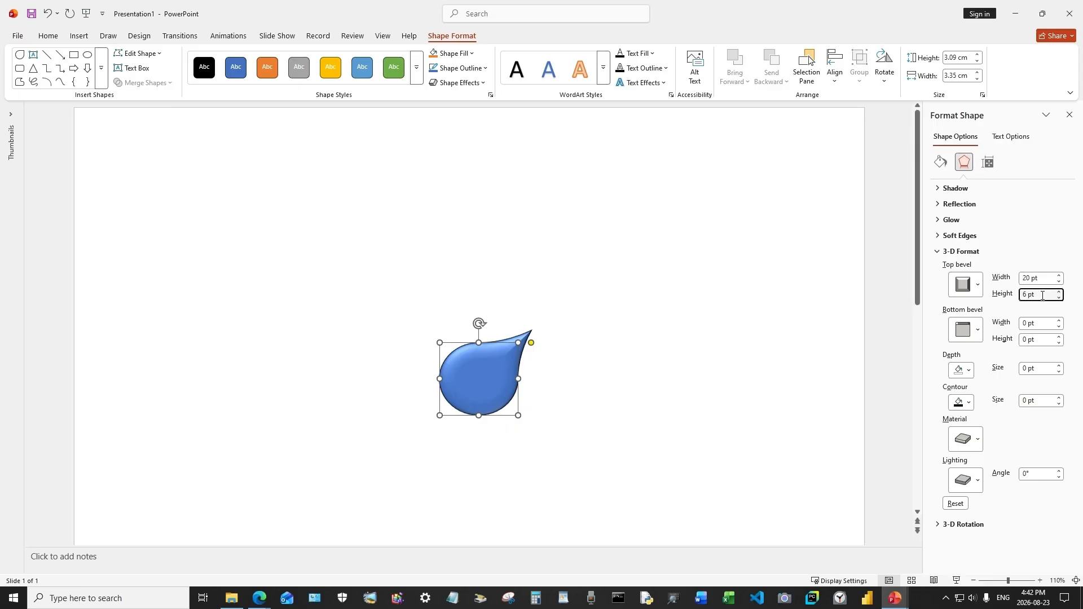
left_click_drag(1042, 295, 1020, 299)
type("8")
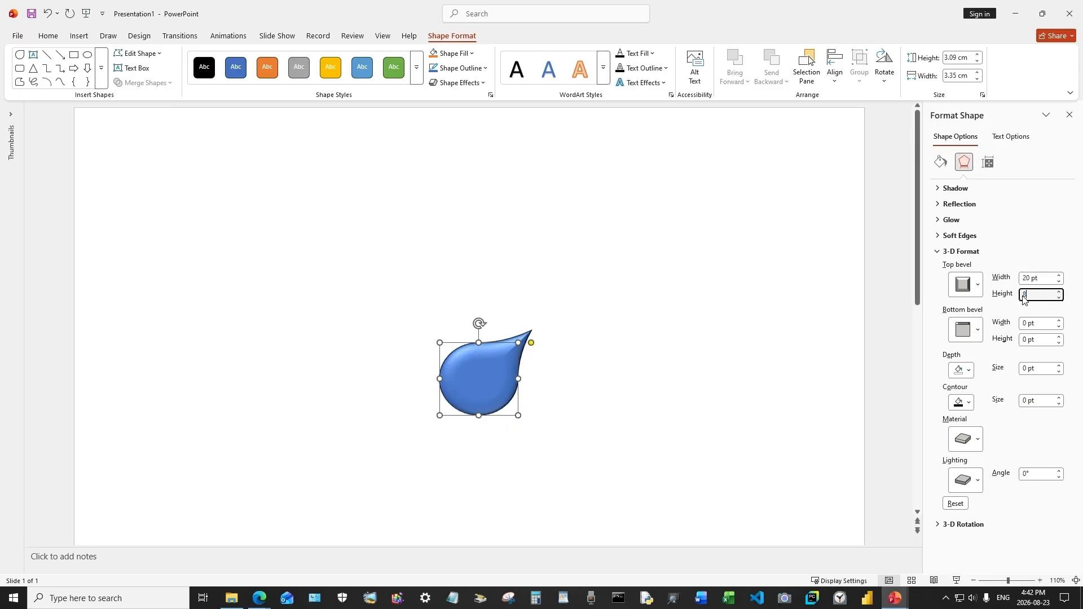
type(".5")
key("Return")
Make two copies of the bevelled teardrop and spread all three apart, with the second copy to the lower right.
left_click_drag(483, 384, 405, 361)
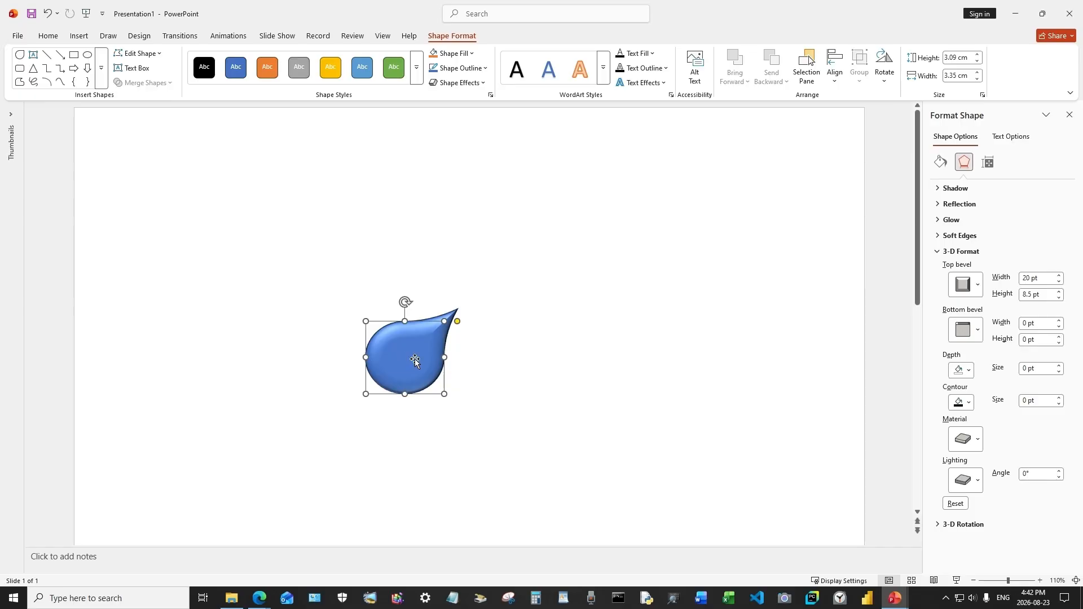
right_click(414, 360)
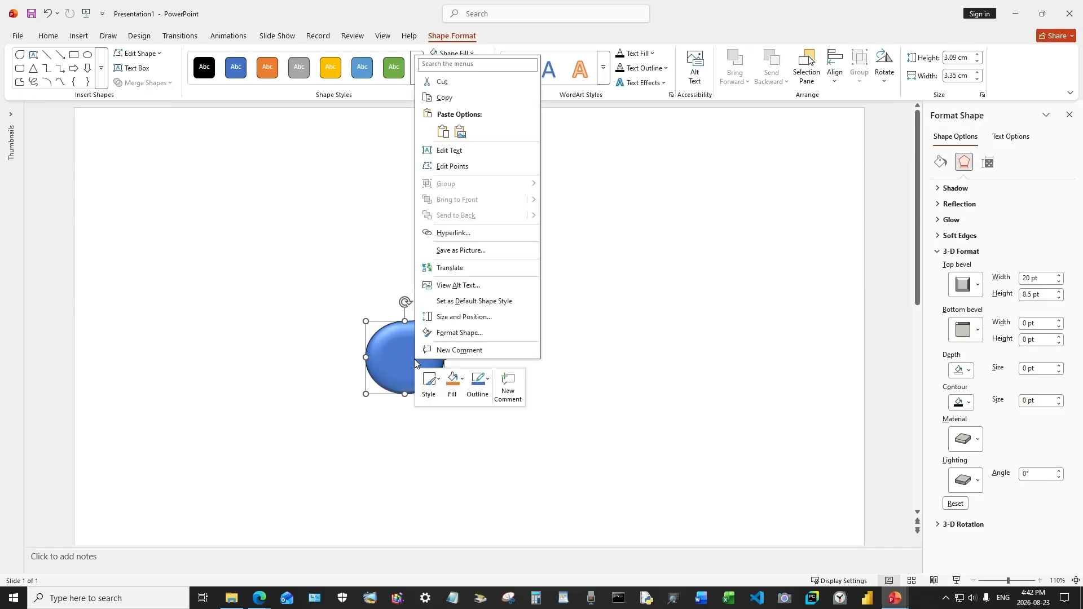
left_click(449, 99)
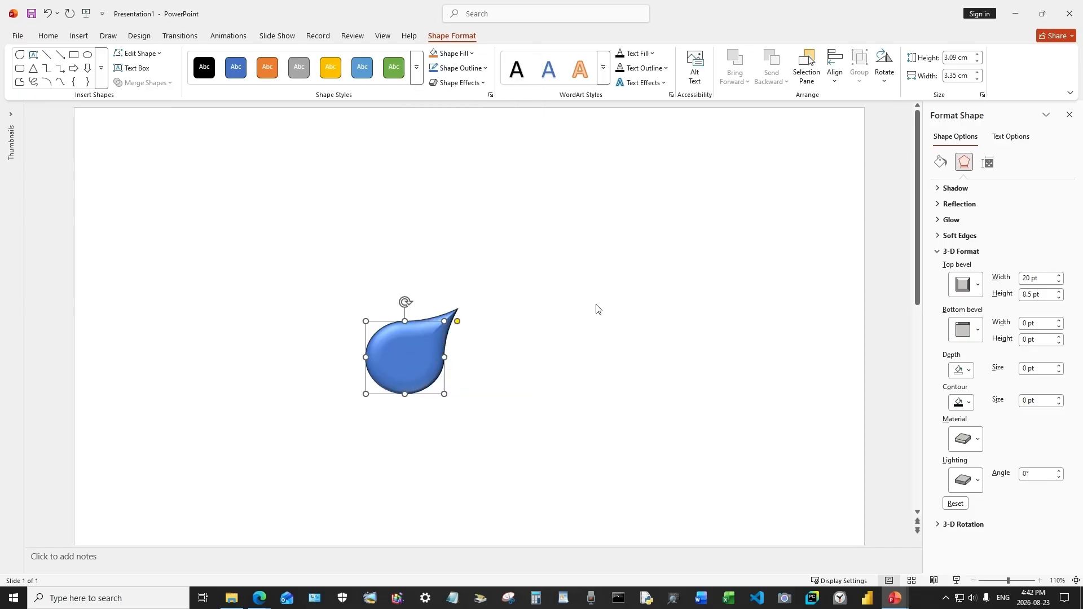
right_click(597, 309)
left_click(624, 350)
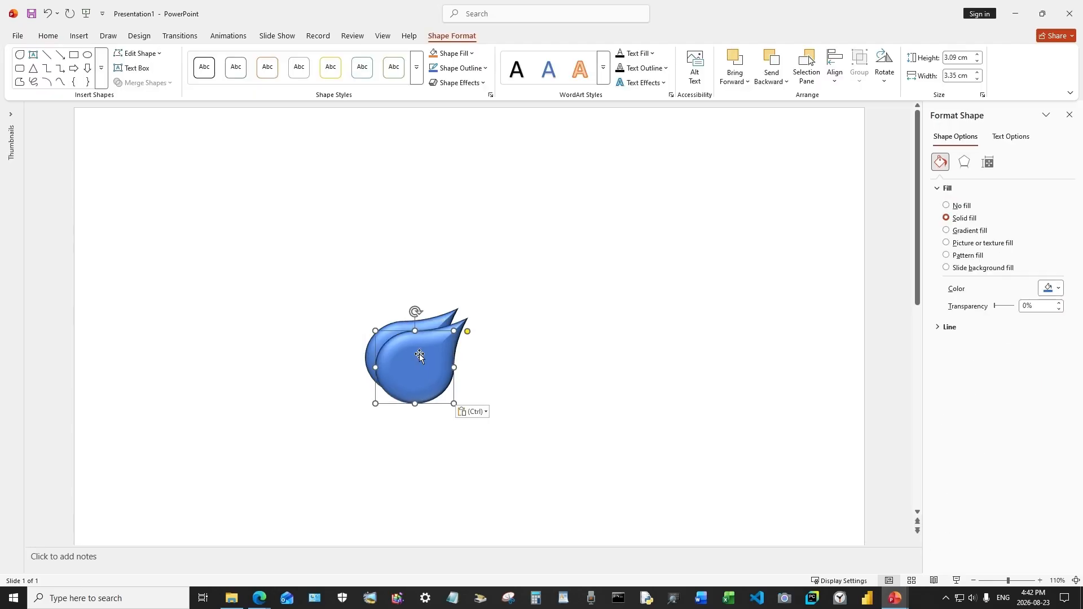
left_click_drag(419, 356, 545, 338)
right_click(636, 363)
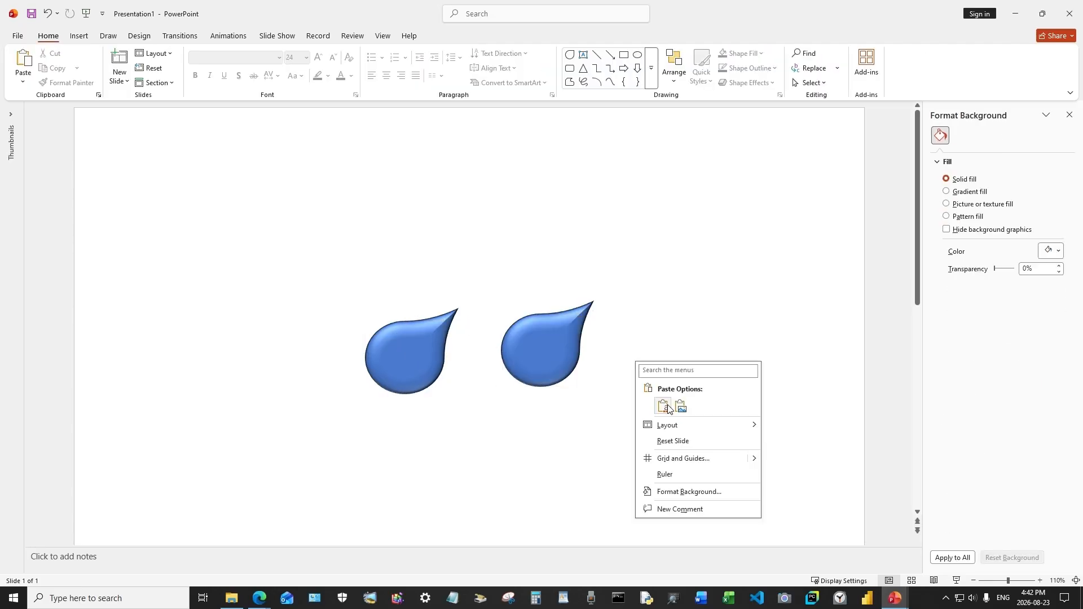
left_click(665, 406)
left_click_drag(427, 364, 696, 454)
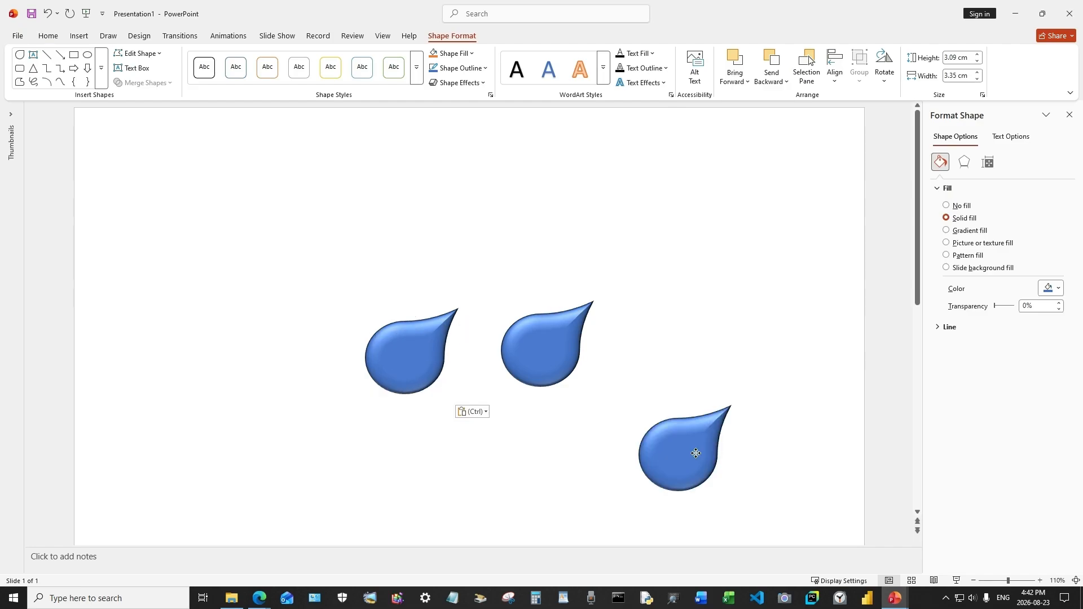
Fill the upper teardrop copy with standard green and the lower copy with golden yellow.
left_click(534, 351)
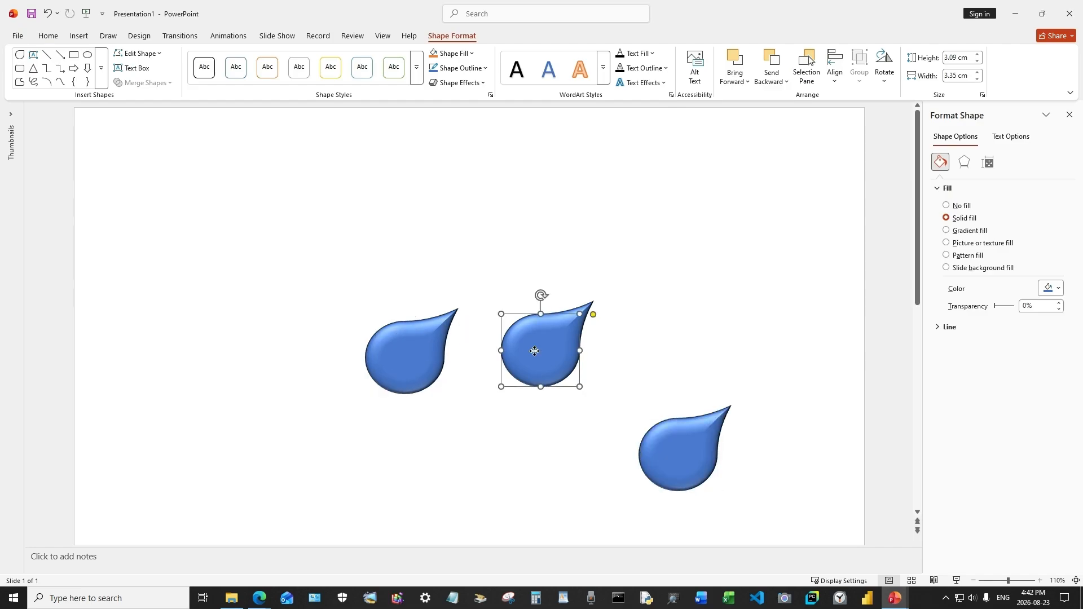
left_click(456, 54)
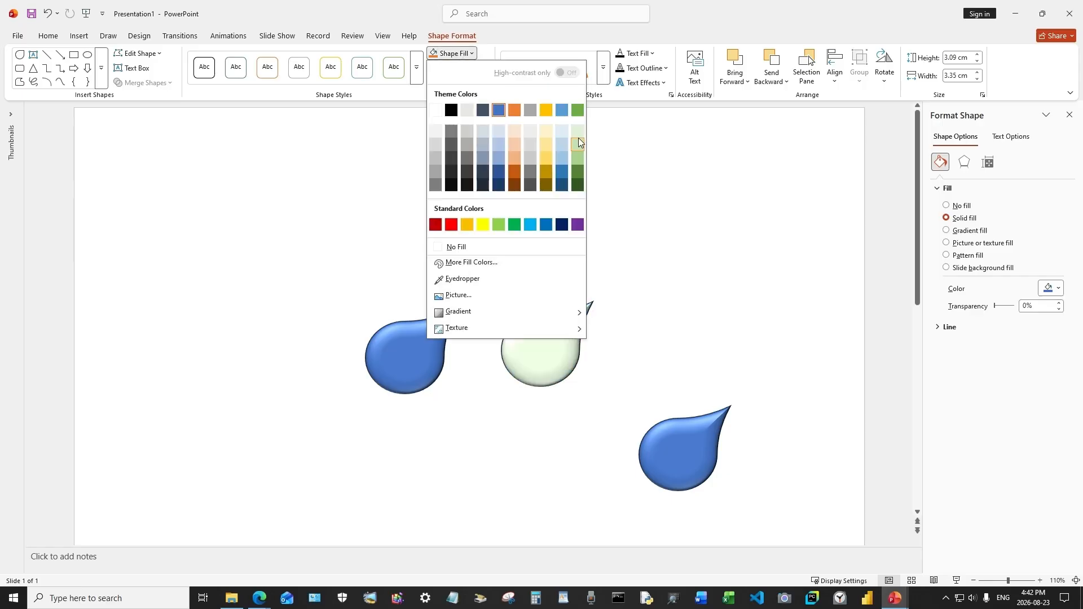
left_click(513, 225)
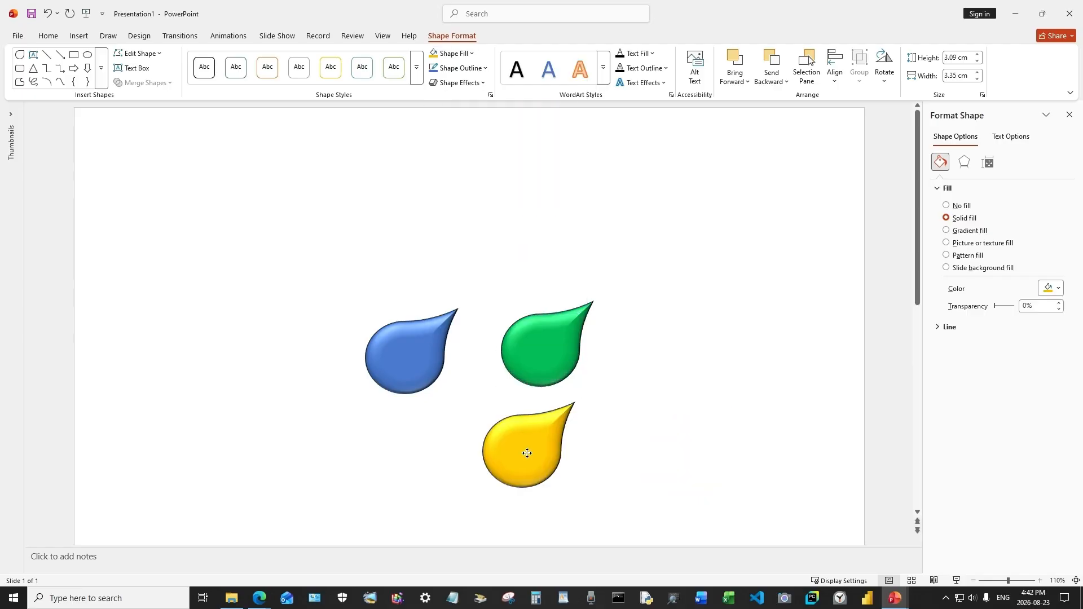
Arrange the teardrops in a triangle, blue at upper left, green at upper right and yellow centred below.
left_click_drag(527, 451, 527, 451)
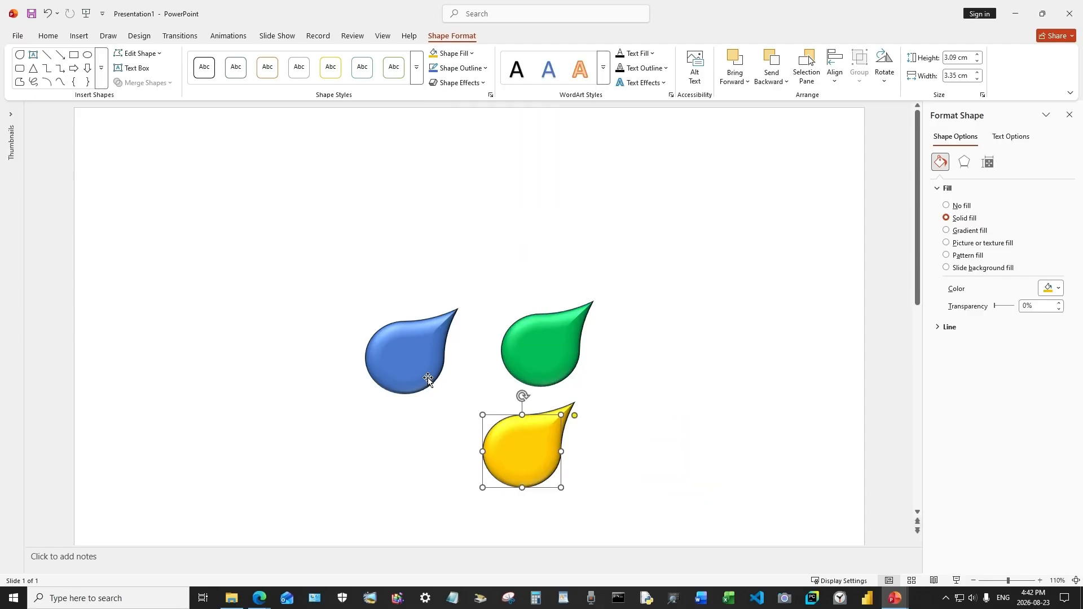
left_click_drag(428, 379, 374, 272)
left_click_drag(541, 345, 555, 273)
left_click_drag(537, 442, 461, 401)
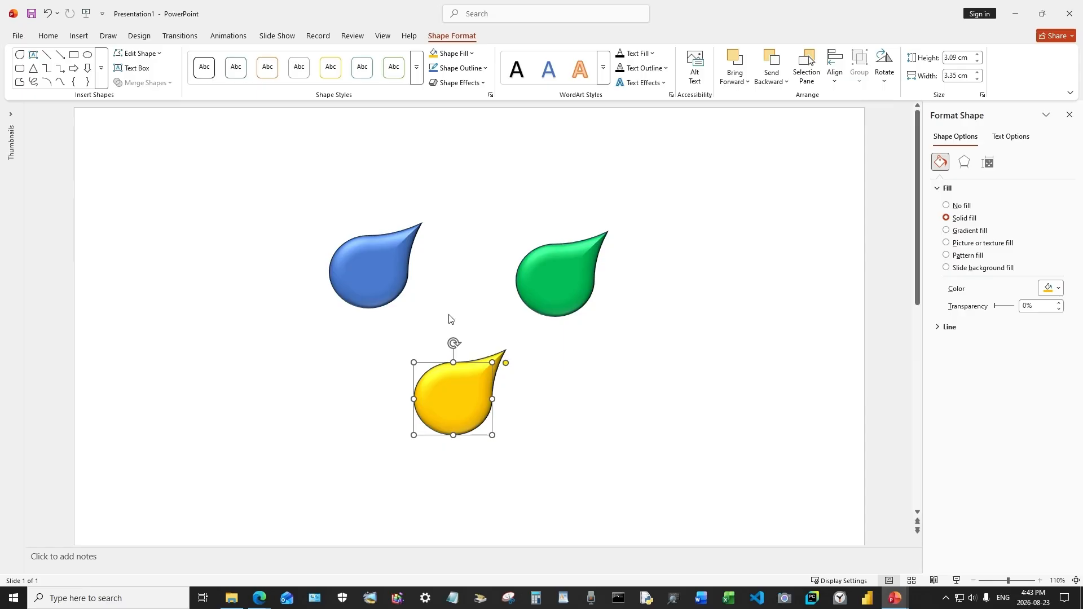
Add the text "Marketing" to the blue teardrop and set its font size to 12.
left_click(386, 275)
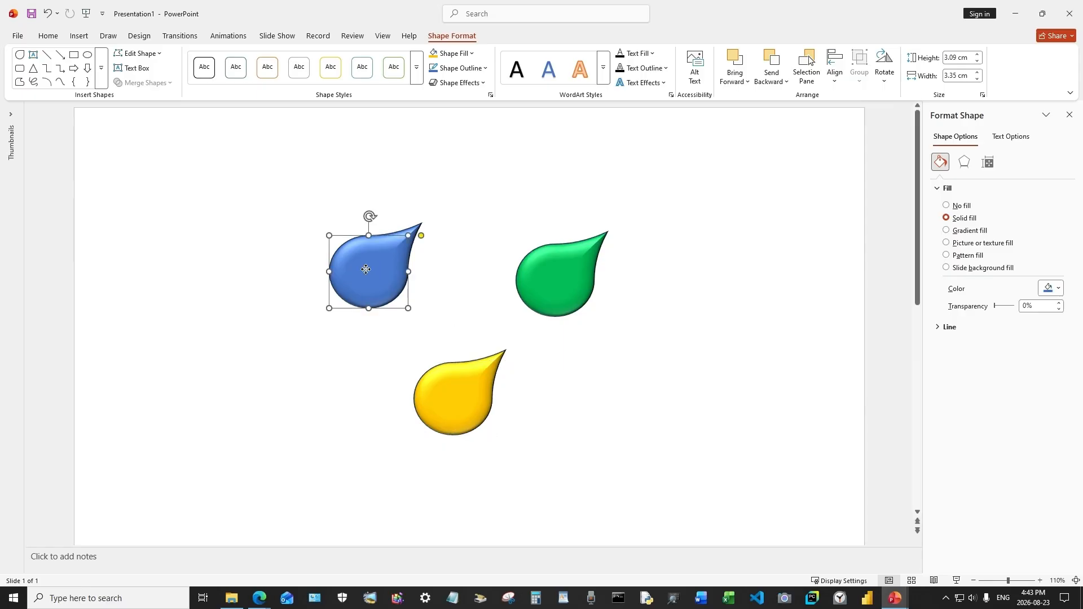
right_click(365, 269)
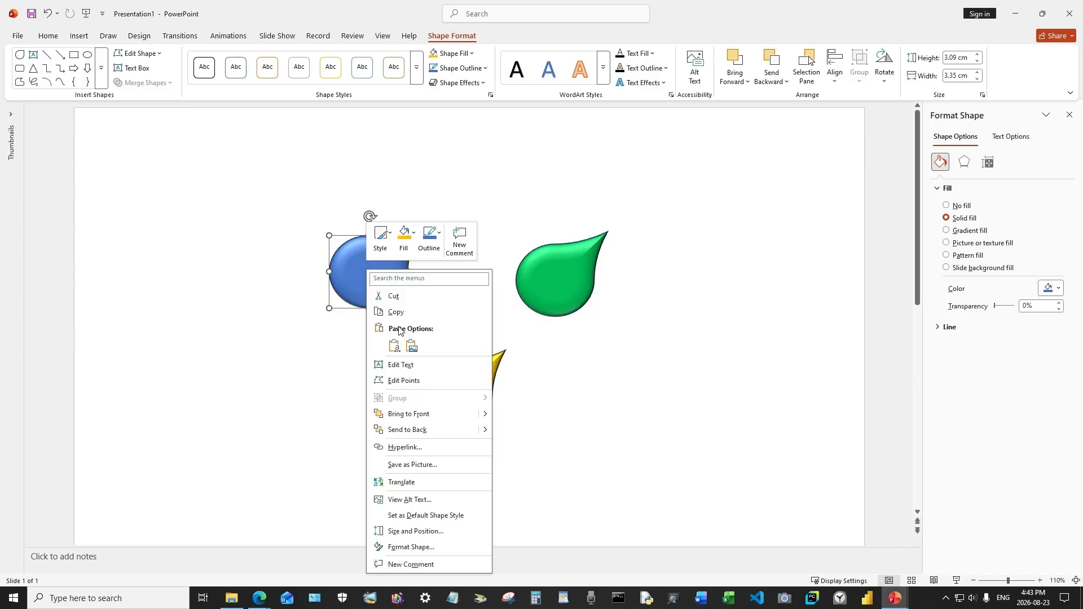
left_click(401, 365)
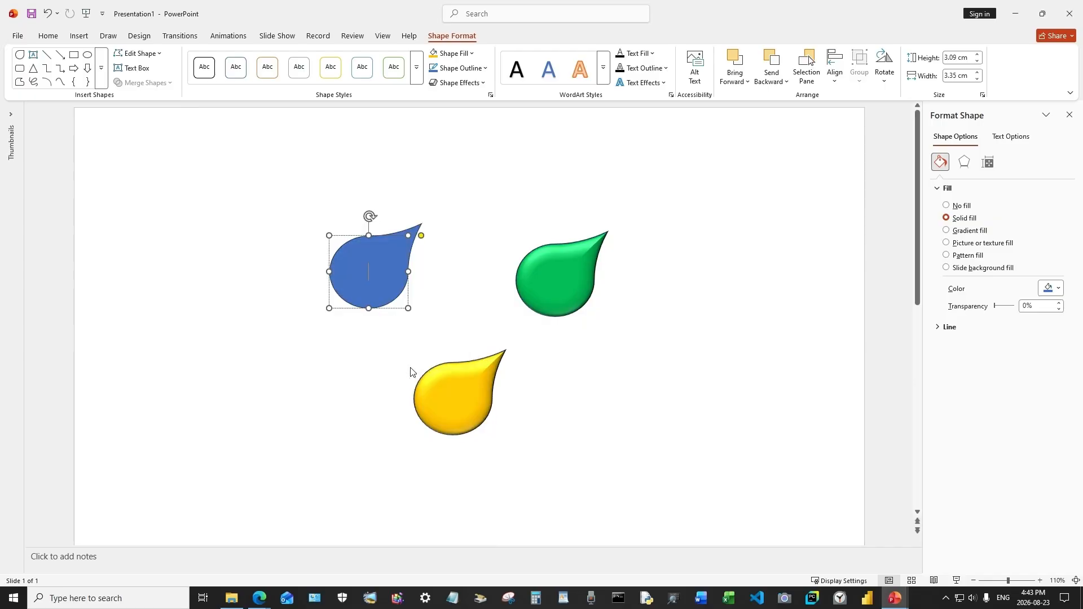
type("Marketing")
left_click_drag(381, 283, 347, 275)
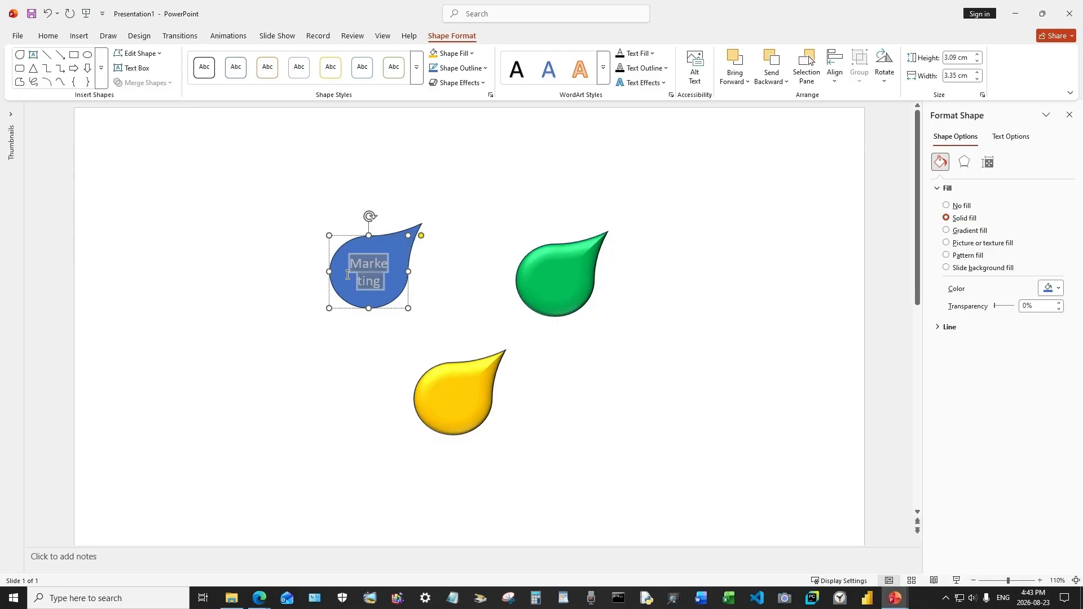
left_click(428, 237)
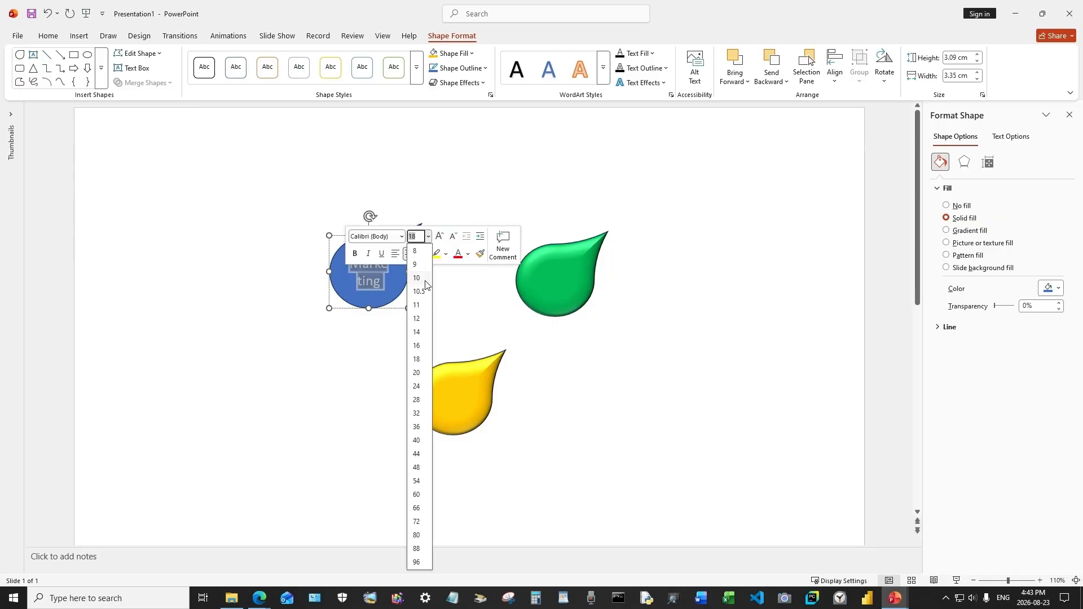
left_click(420, 320)
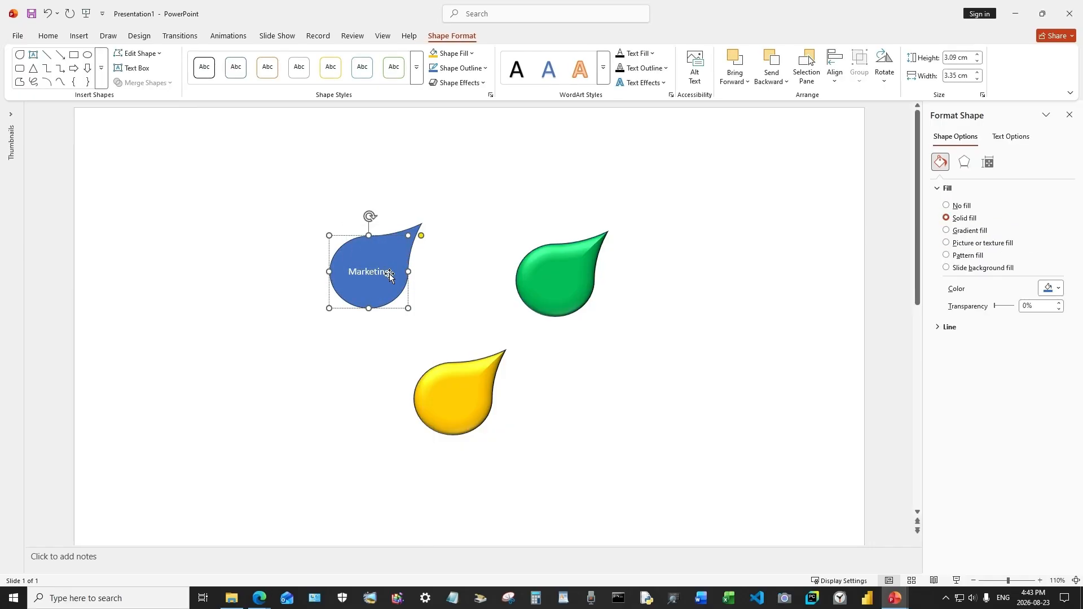
Make the "Marketing" label on the blue teardrop bold and deselect the shape.
double_click(358, 272)
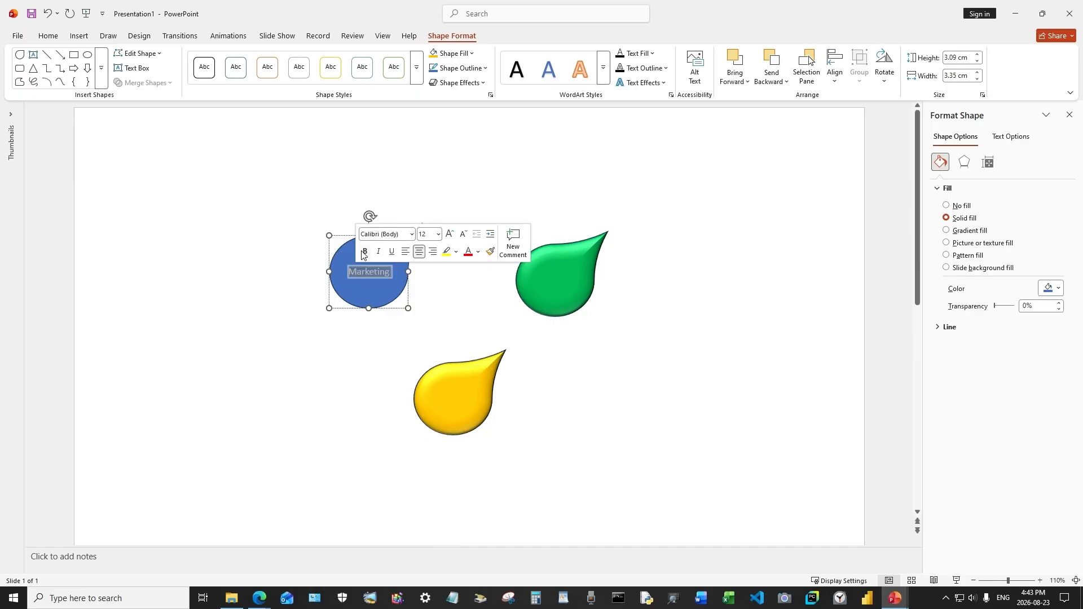
left_click(364, 251)
left_click(466, 312)
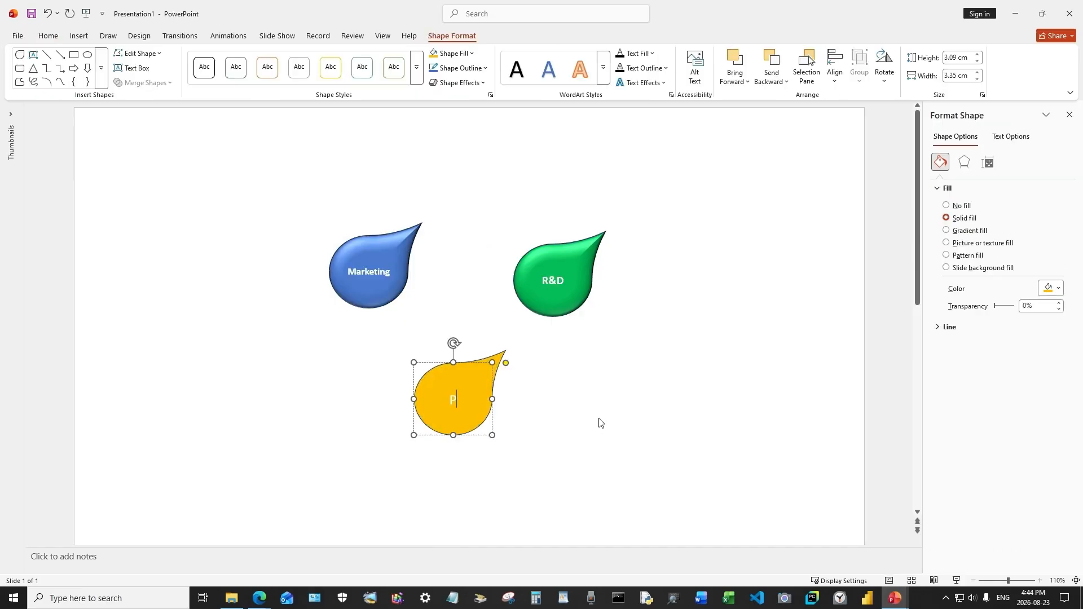
Label the yellow teardrop "Price Strategy" in bold black text at font size 14.
type("Price Strategy")
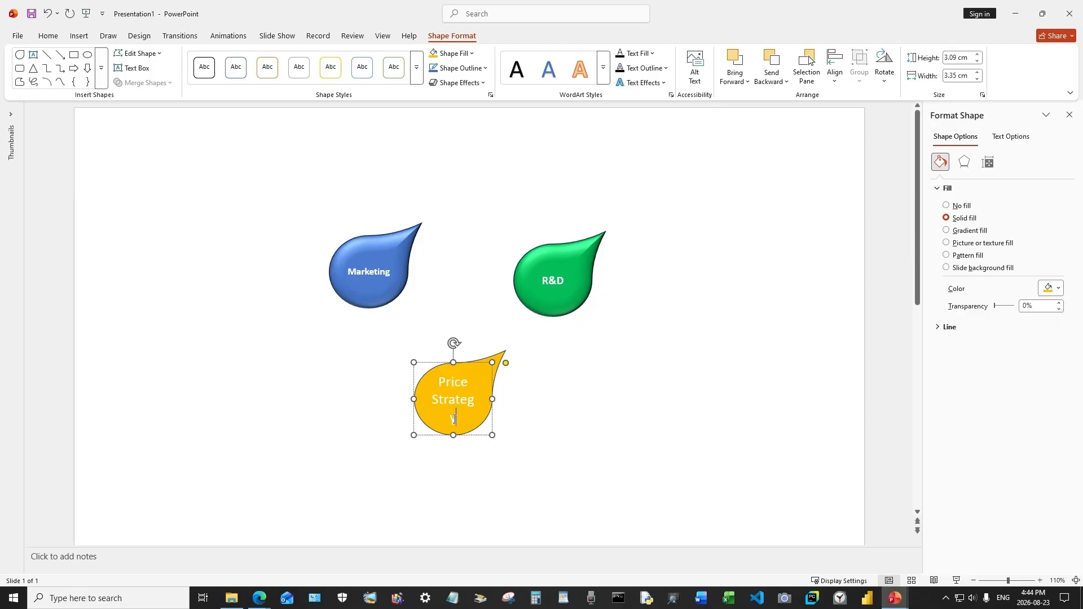
left_click_drag(454, 419, 455, 364)
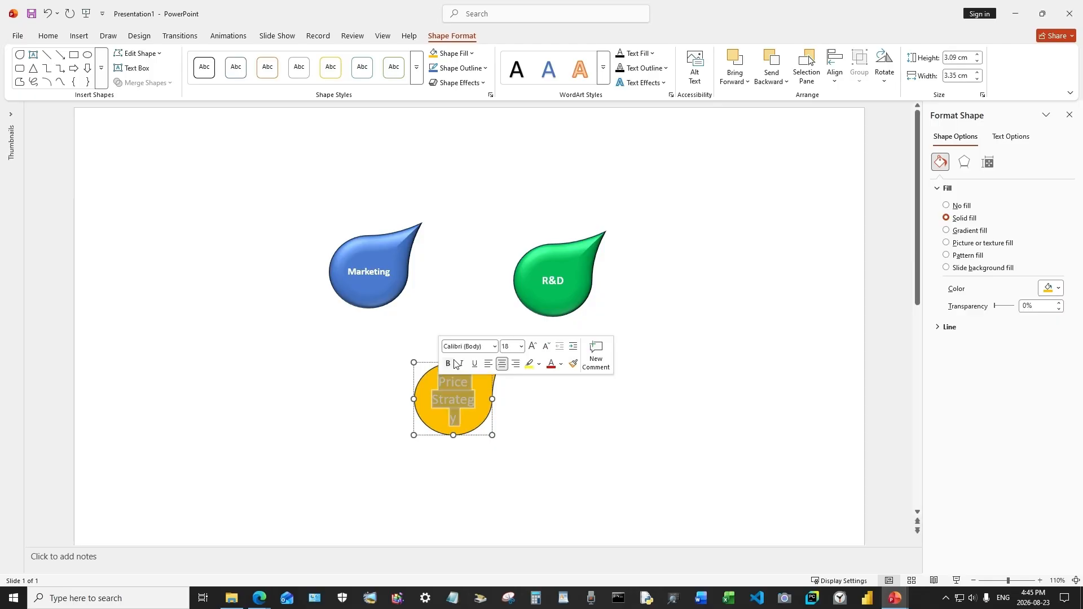
left_click(561, 364)
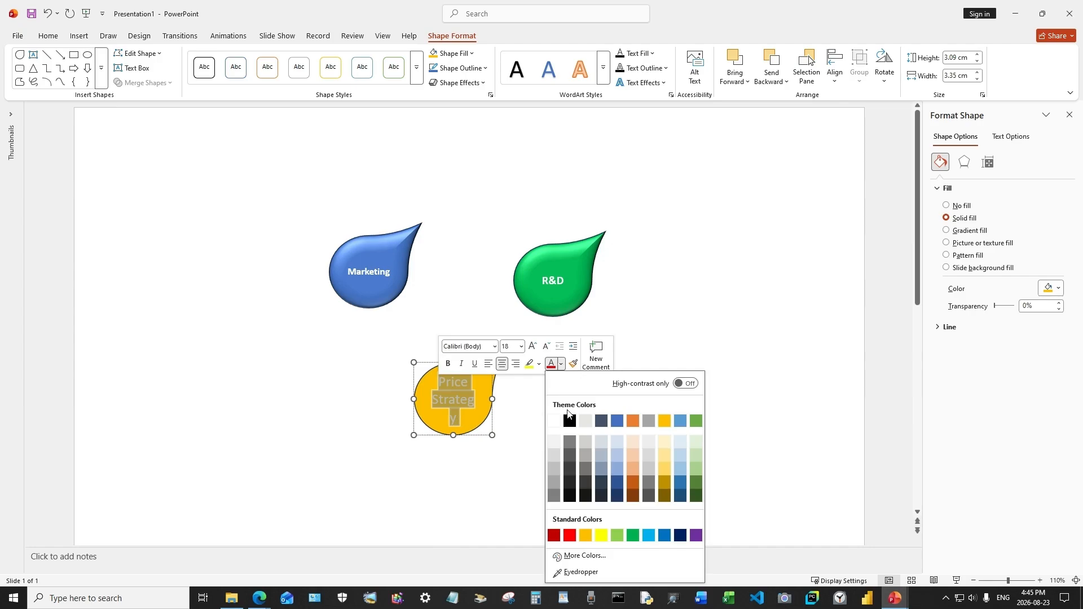
left_click(569, 419)
key("ctrl+b")
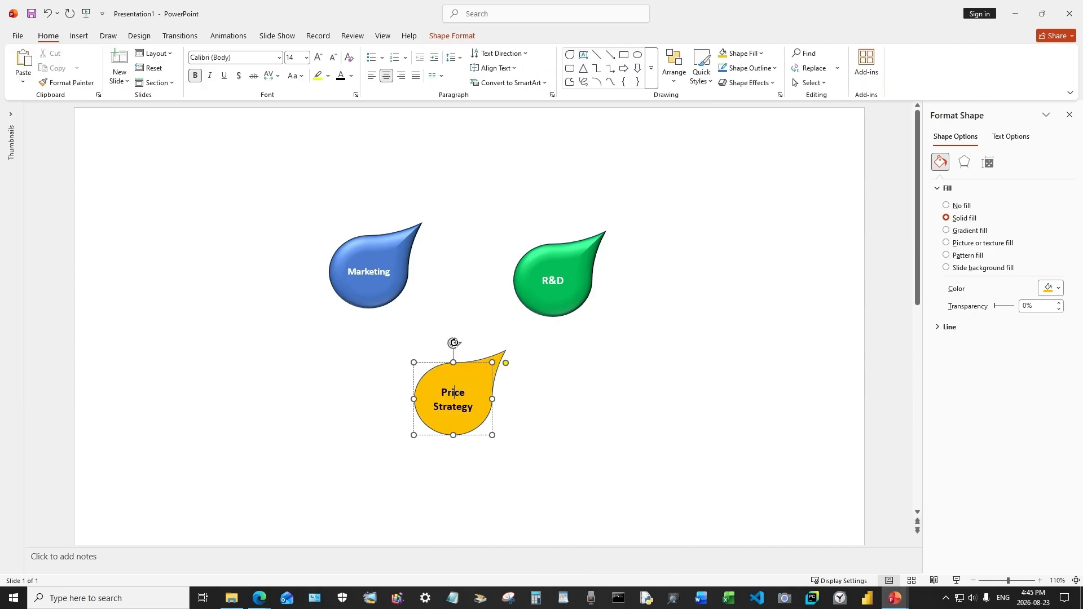
Rotate the yellow teardrop slightly clockwise and select the green teardrop.
left_click_drag(454, 342, 464, 345)
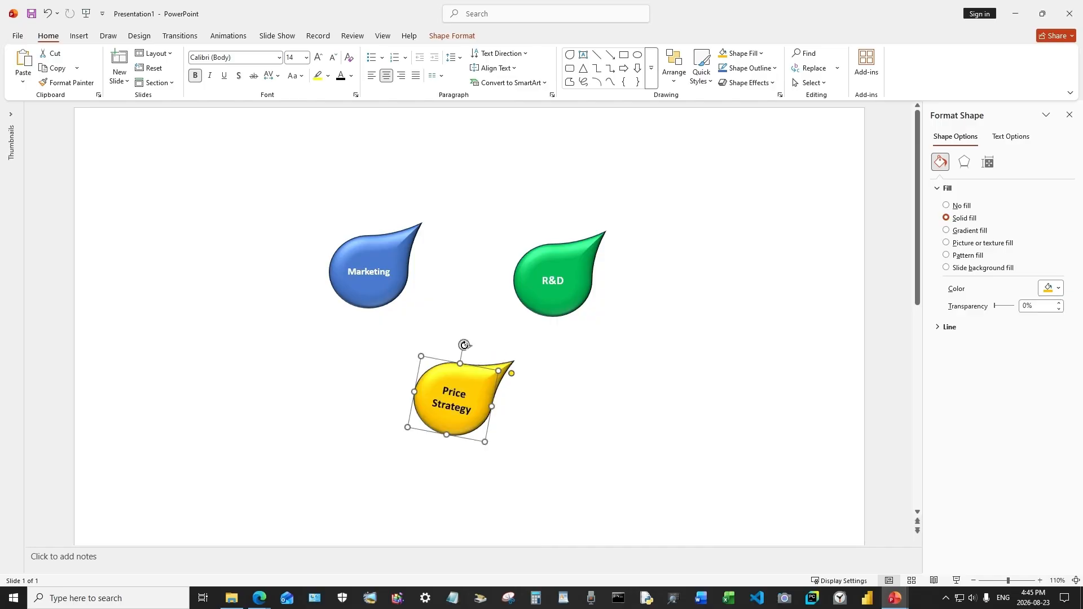
left_click(561, 303)
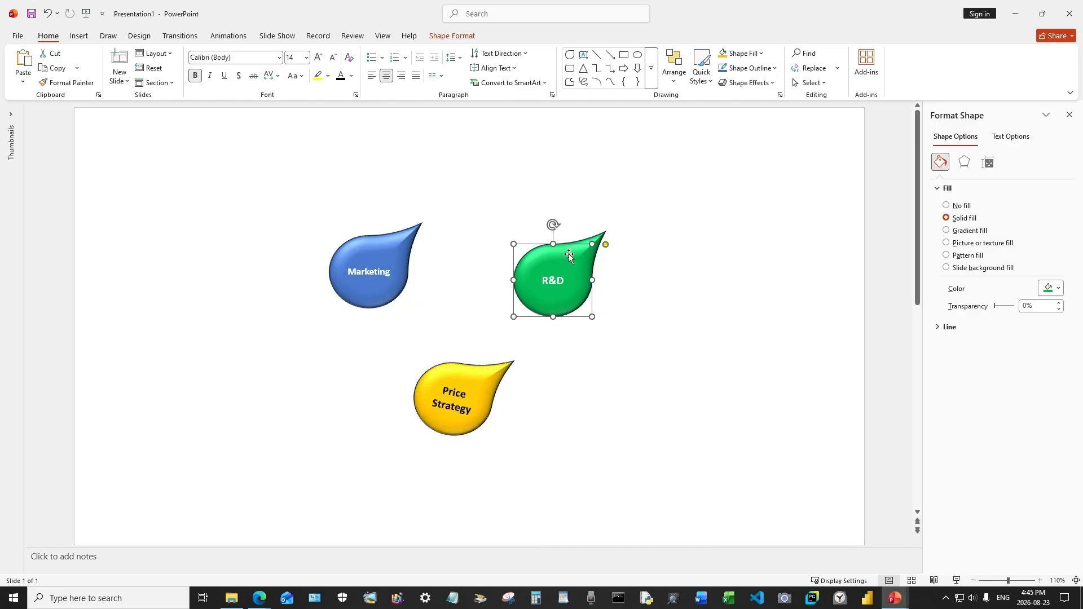